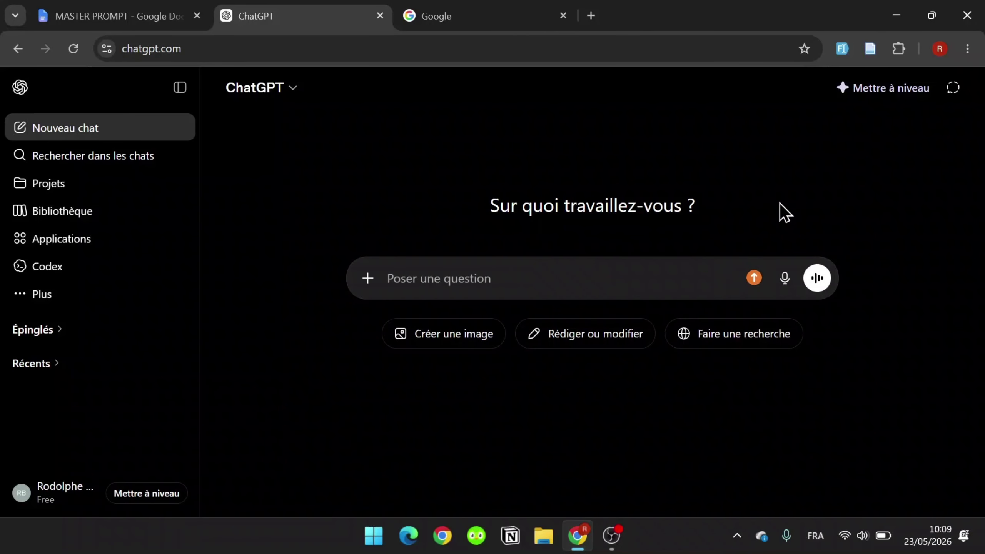
# Copy the viral YouTube Shorts concept strategist prompt from the MASTER PROMPT document and submit it in a new ChatGPT chat
pyautogui.click(124, 17)
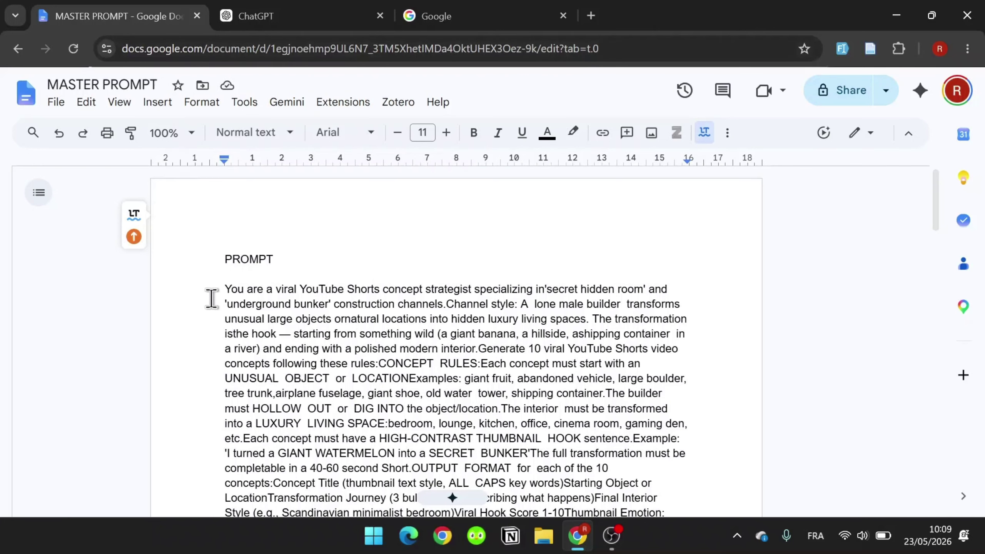
pyautogui.scroll(-10, 211, 294)
pyautogui.scroll(-1, 211, 299)
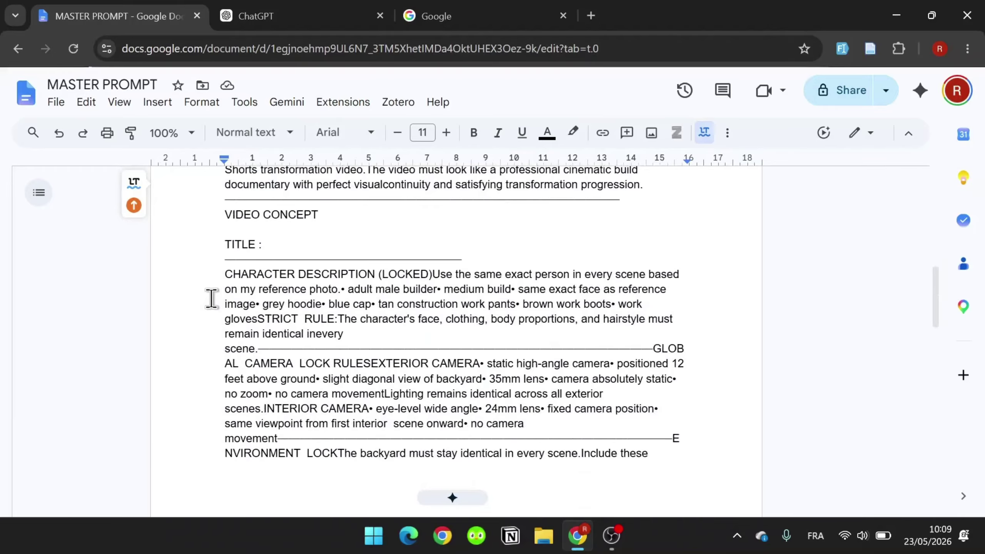
pyautogui.scroll(18, 211, 299)
pyautogui.scroll(-3, 211, 297)
pyautogui.tripleClick(219, 209)
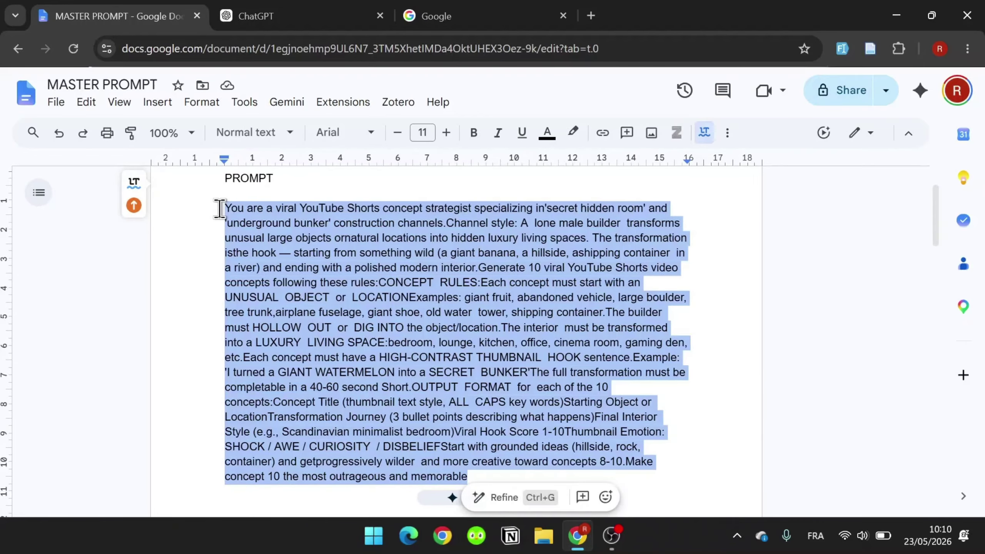
pyautogui.hotkey('ctrl', 'Tab')
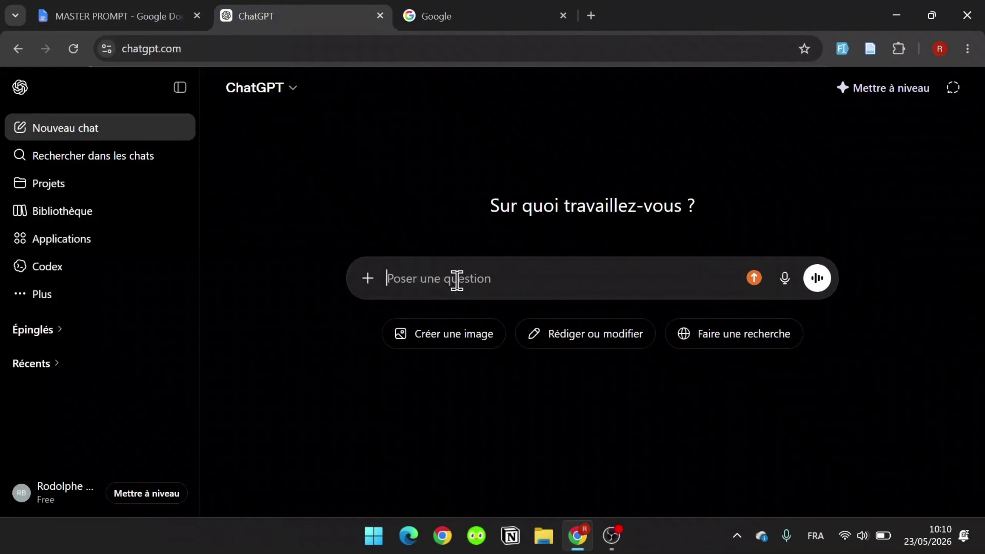
pyautogui.hotkey('ctrl', 'v')
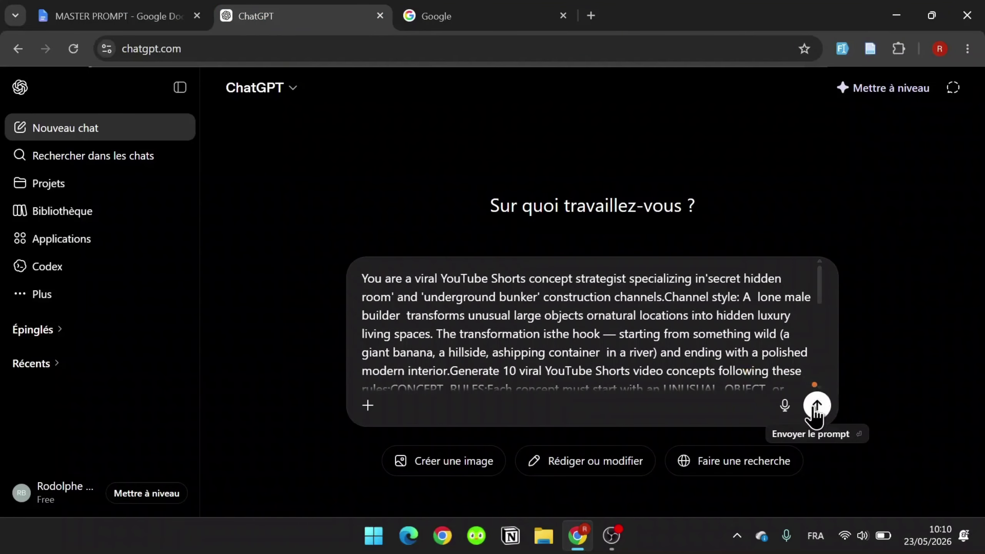
pyautogui.click(816, 406)
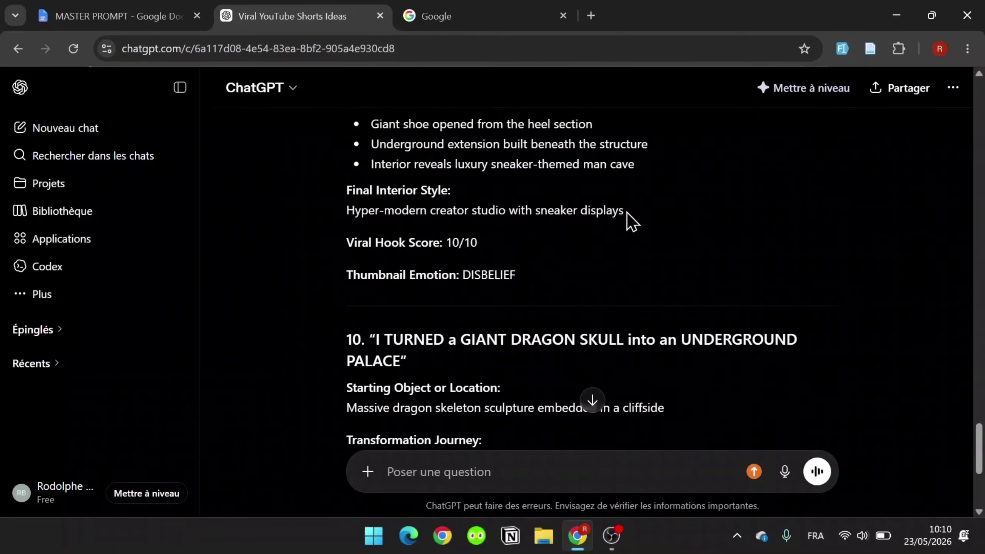
# Copy the PROMPT 2 text from the MASTER PROMPT document and paste it into the message field of the ChatGPT conversation
pyautogui.scroll(8, 627, 212)
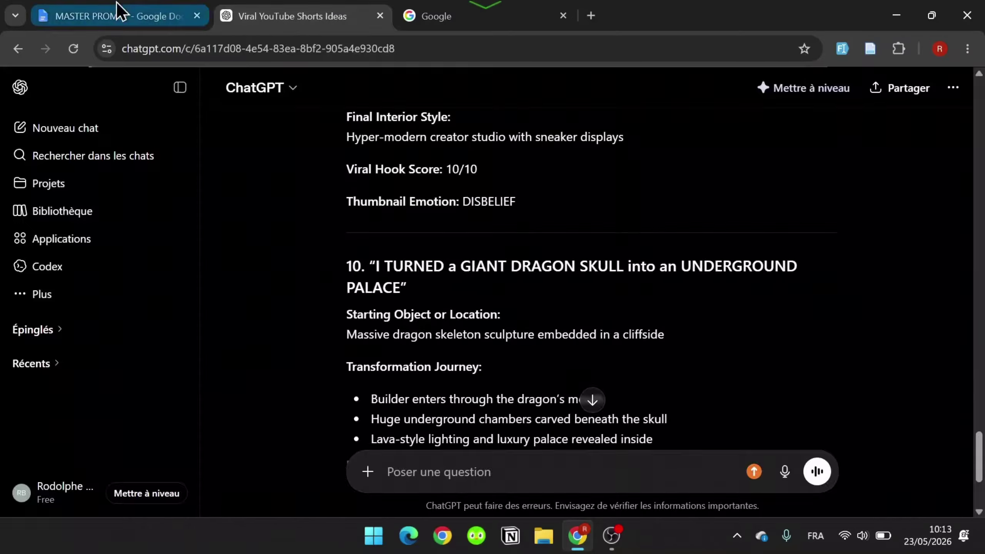
pyautogui.click(115, 11)
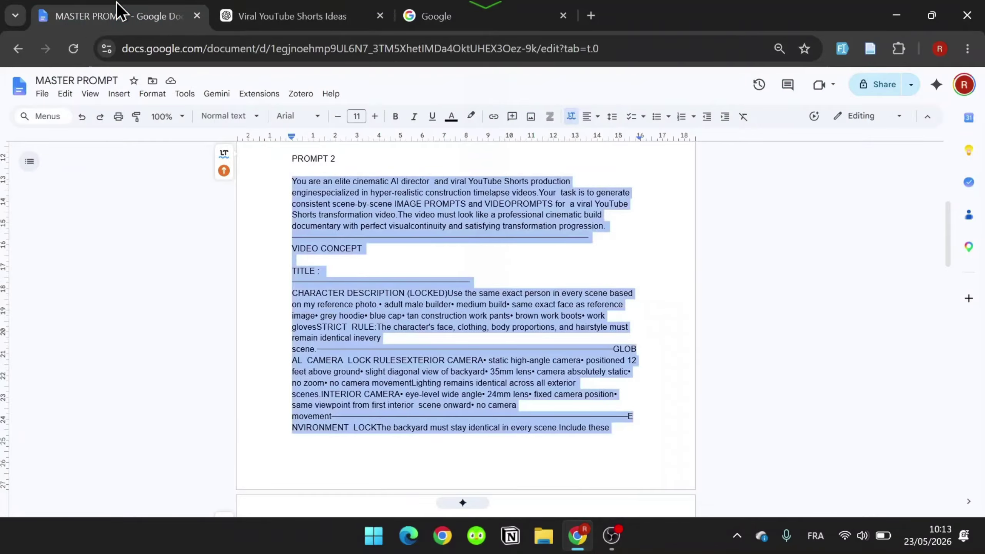
pyautogui.rightClick(333, 203)
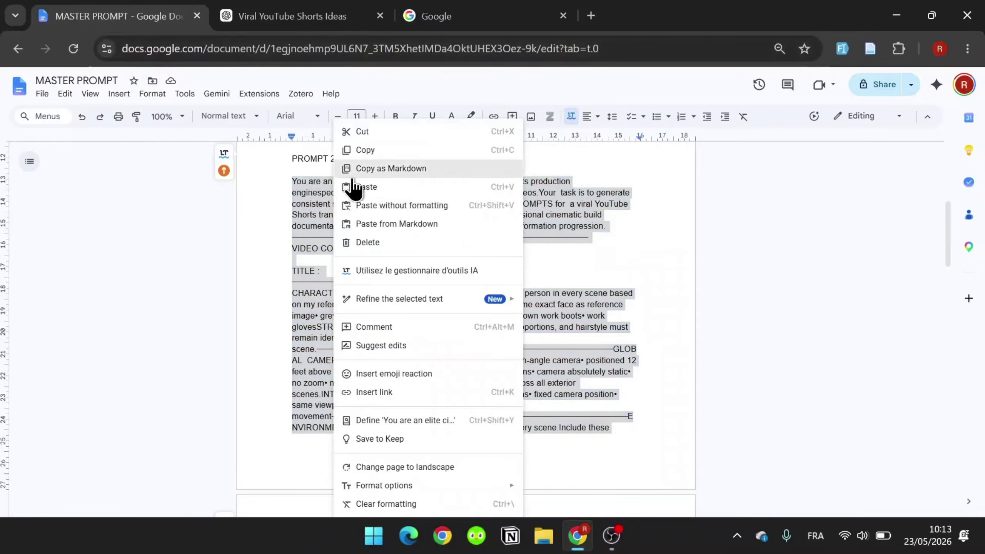
pyautogui.click(346, 151)
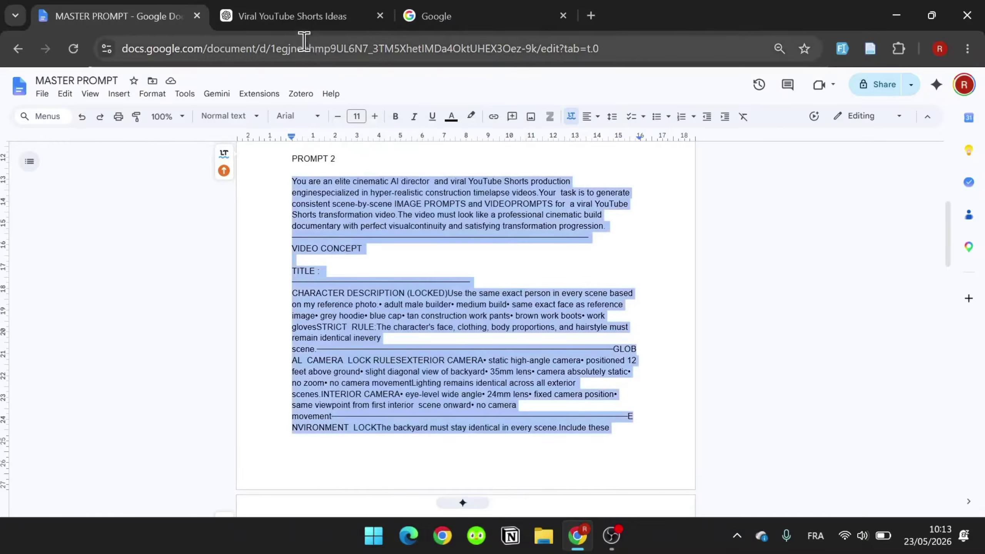
pyautogui.click(304, 17)
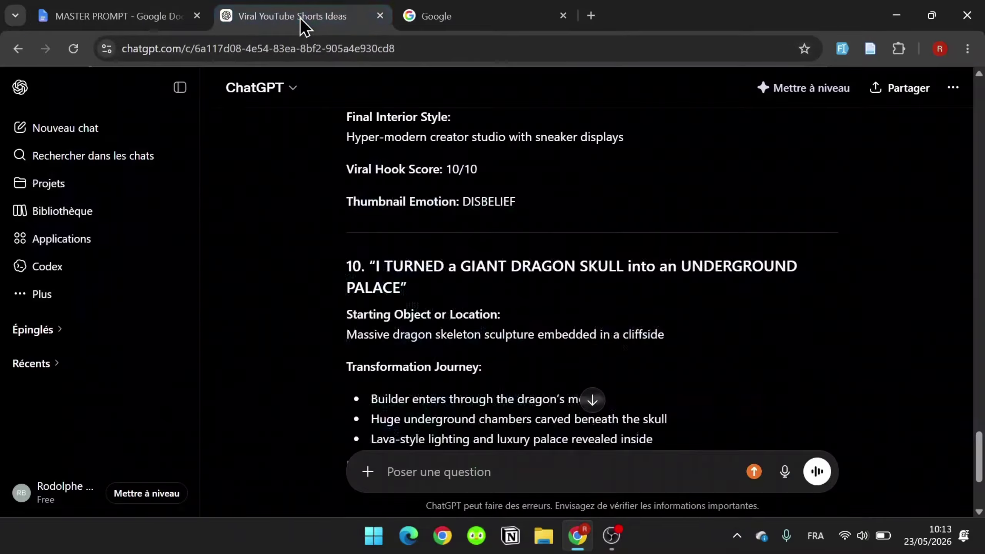
pyautogui.click(493, 472)
pyautogui.rightClick(492, 473)
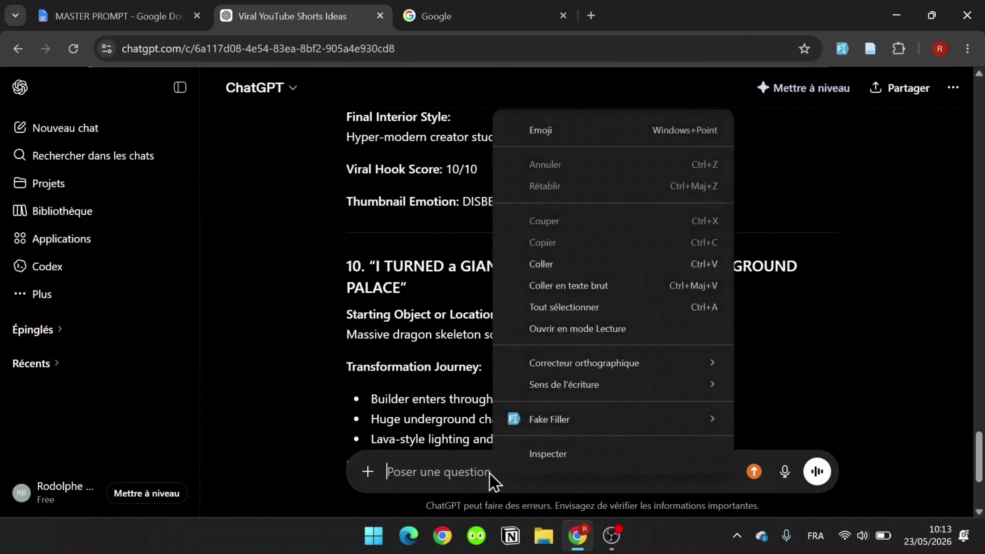
pyautogui.click(596, 271)
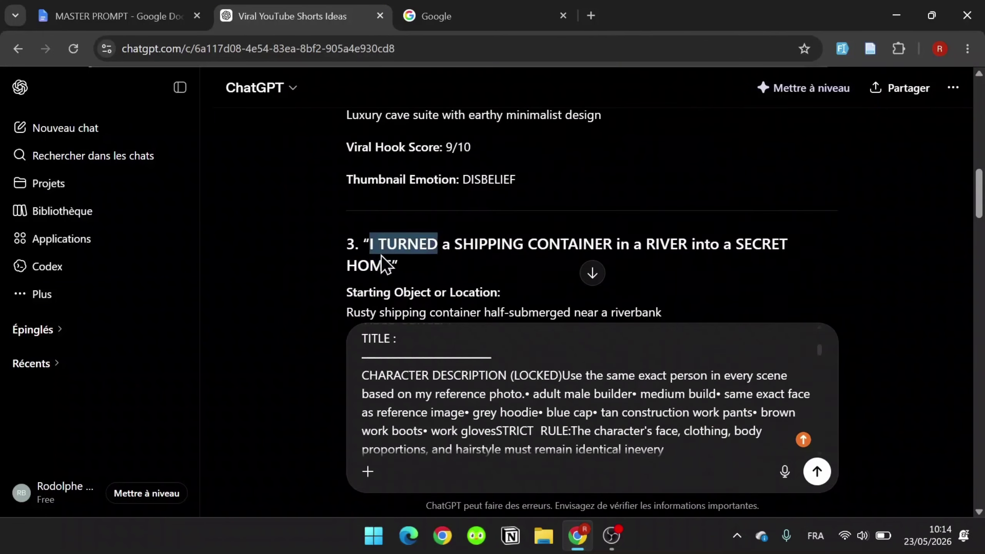
# Copy concept 3's title, "I TURNED a SHIPPING CONTAINER in a RIVER into a SECRET HOME", after TITLE in the draft message and send it
pyautogui.moveTo(385, 264); pyautogui.dragTo(391, 265)
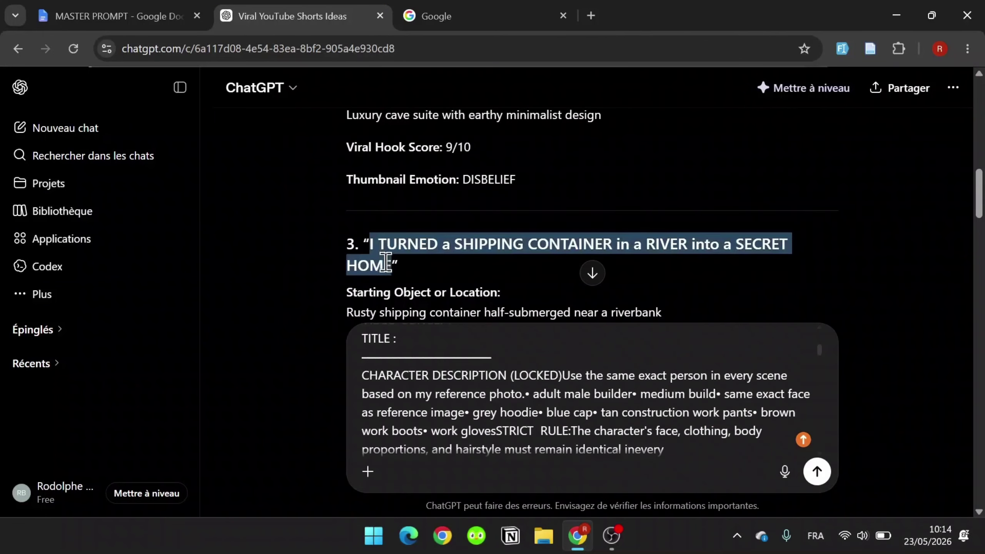
pyautogui.rightClick(430, 250)
pyautogui.click(473, 271)
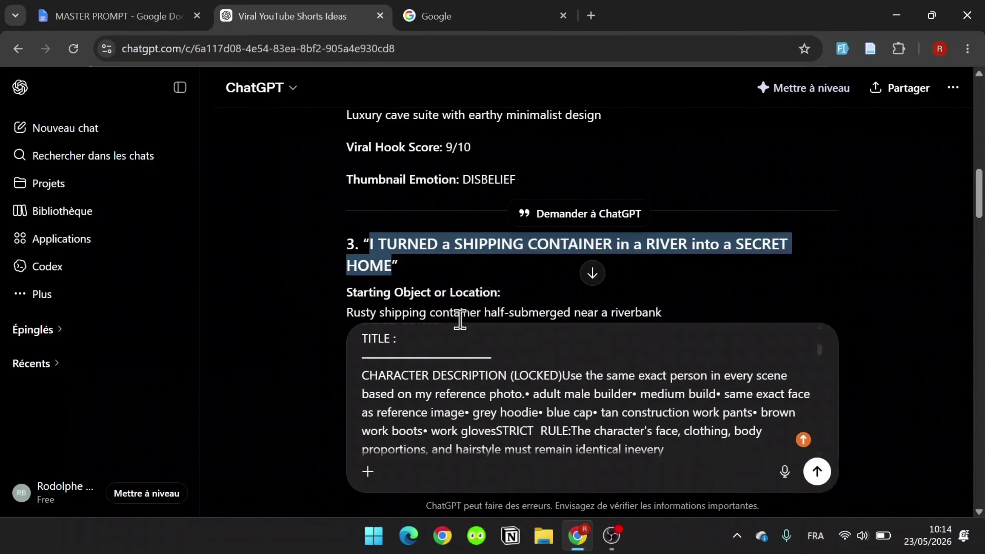
pyautogui.click(415, 340)
pyautogui.rightClick(414, 339)
pyautogui.click(465, 312)
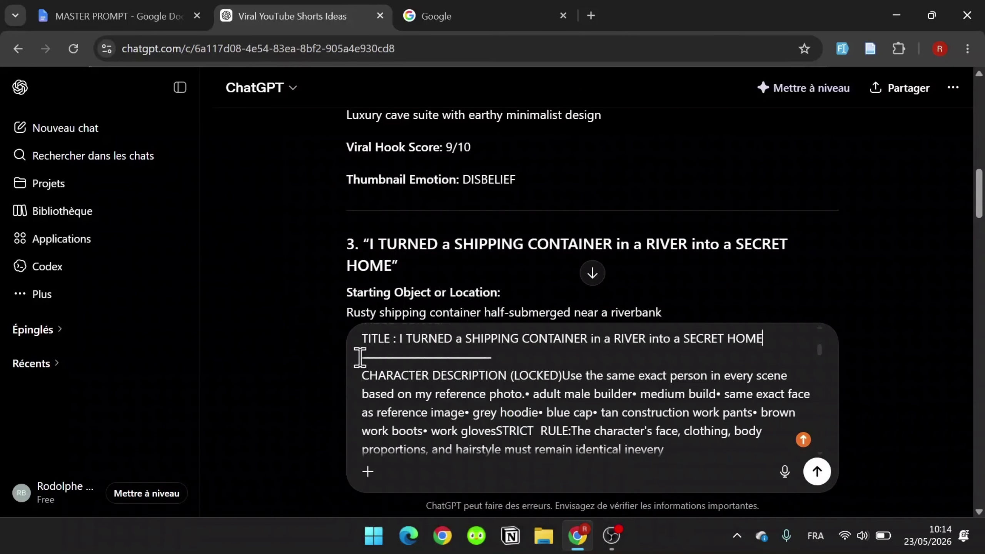
pyautogui.click(817, 471)
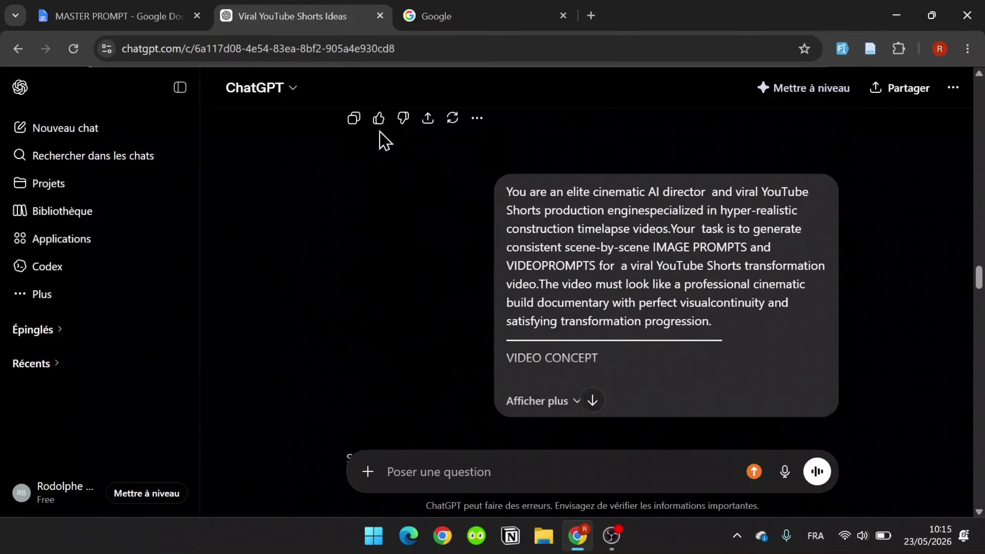
# Search Google for "Flow", open the Google Flow site and create a new project
pyautogui.click(435, 17)
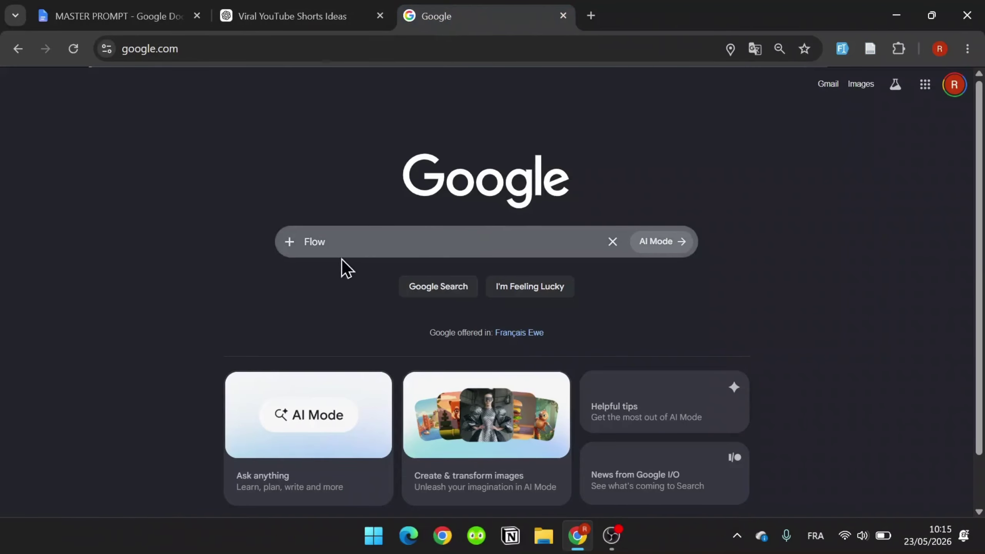
pyautogui.press('Return')
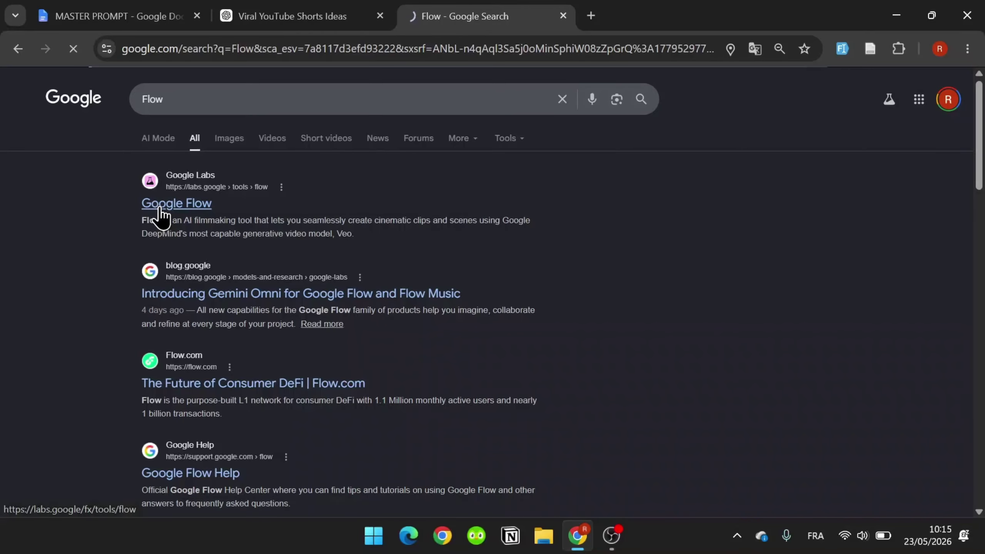
pyautogui.click(159, 210)
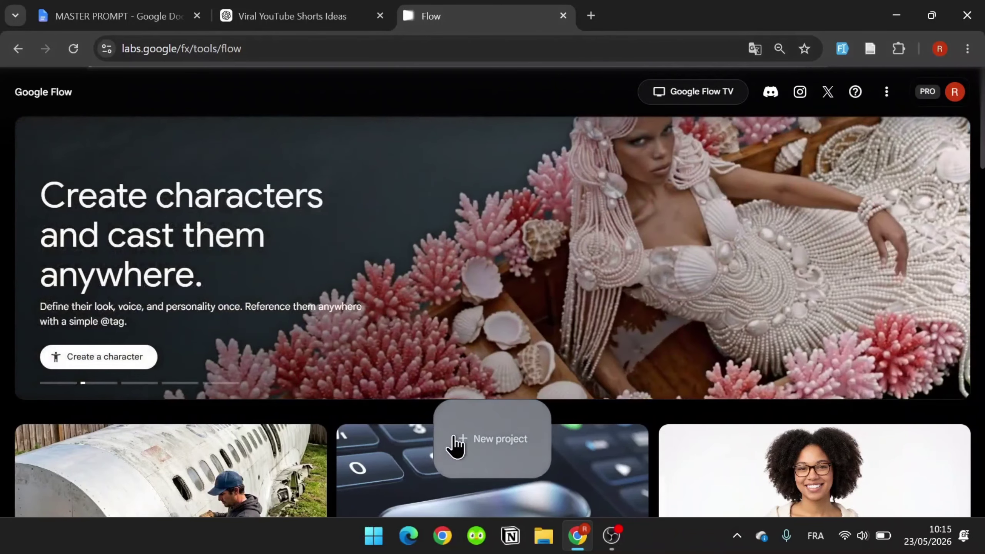
pyautogui.click(453, 441)
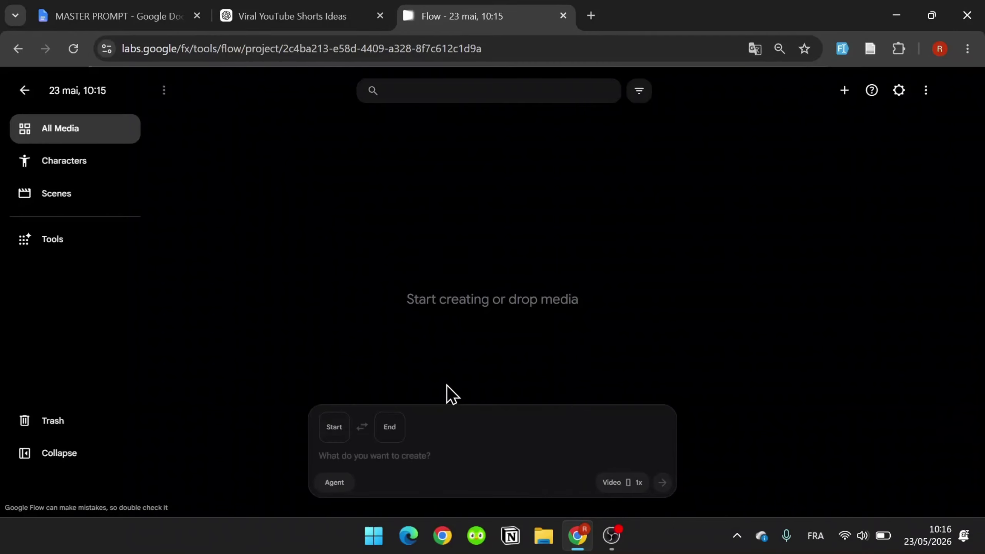
# Copy the Scene 1 image prompt from the ChatGPT answer and paste it into the Google Flow project's prompt field
pyautogui.hotkey('ctrl', 'shift', 'Tab')
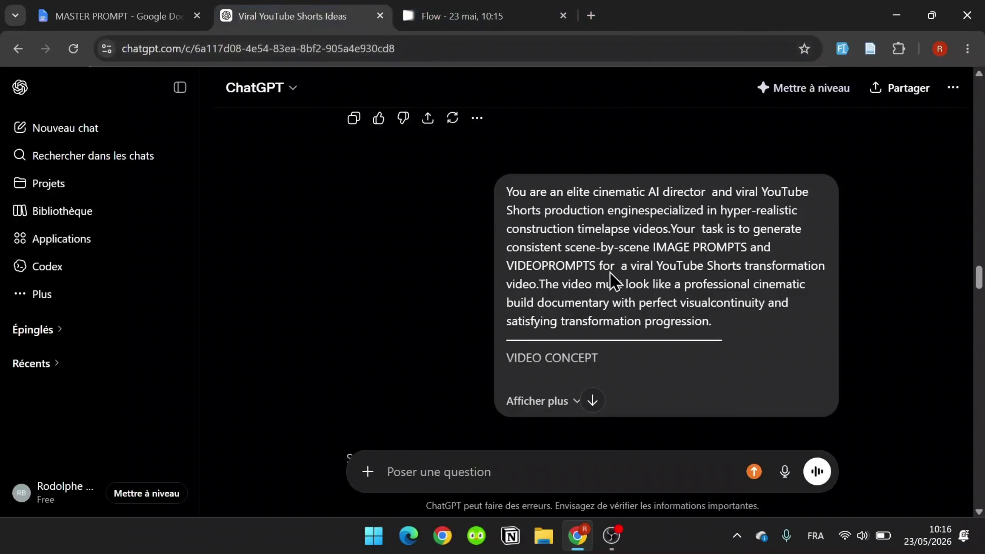
pyautogui.scroll(-4, 616, 294)
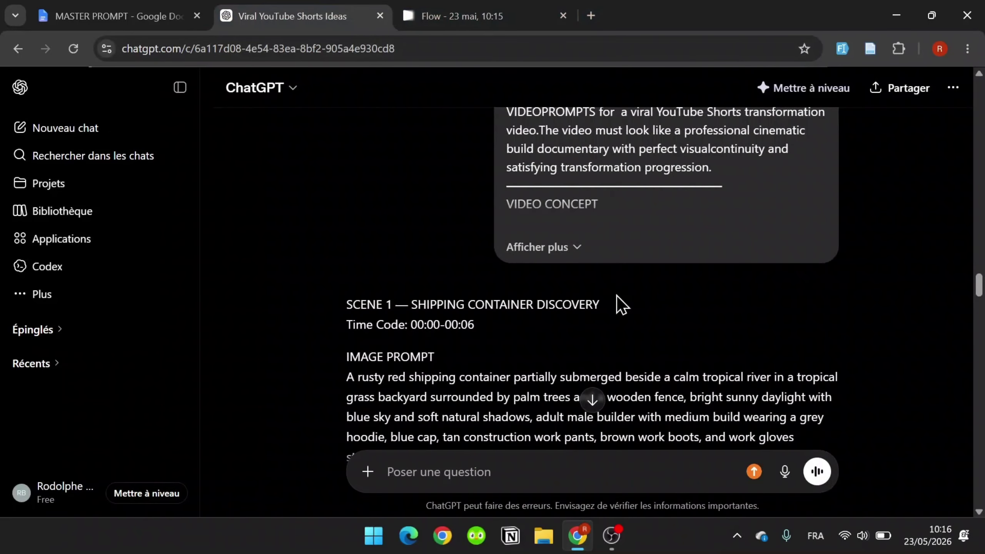
pyautogui.scroll(-4, 617, 295)
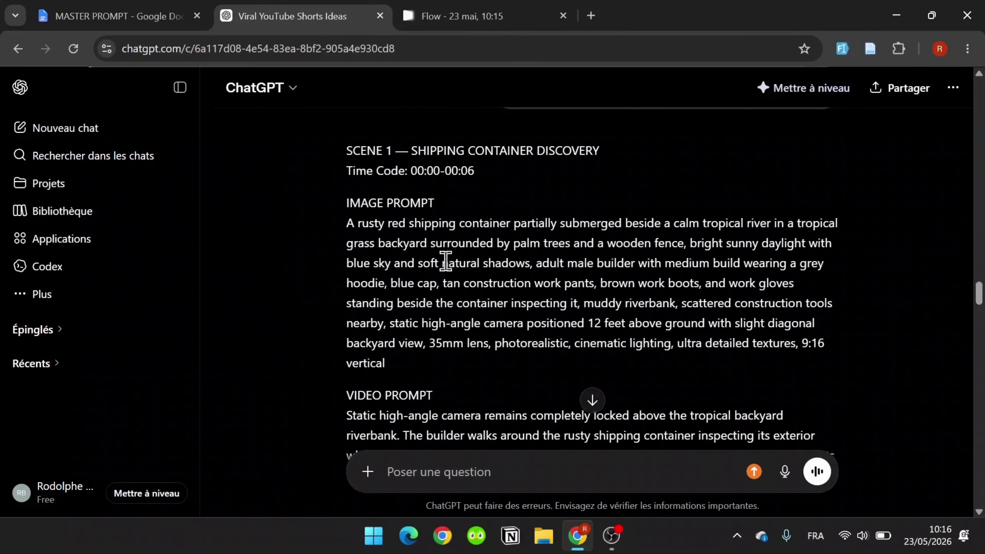
pyautogui.moveTo(345, 224); pyautogui.dragTo(386, 364)
pyautogui.rightClick(377, 321)
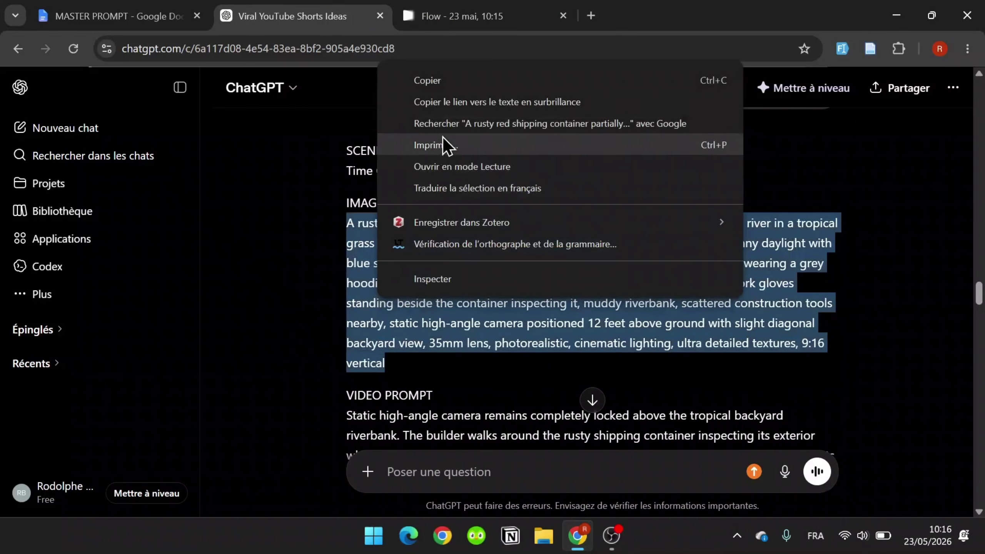
pyautogui.click(442, 86)
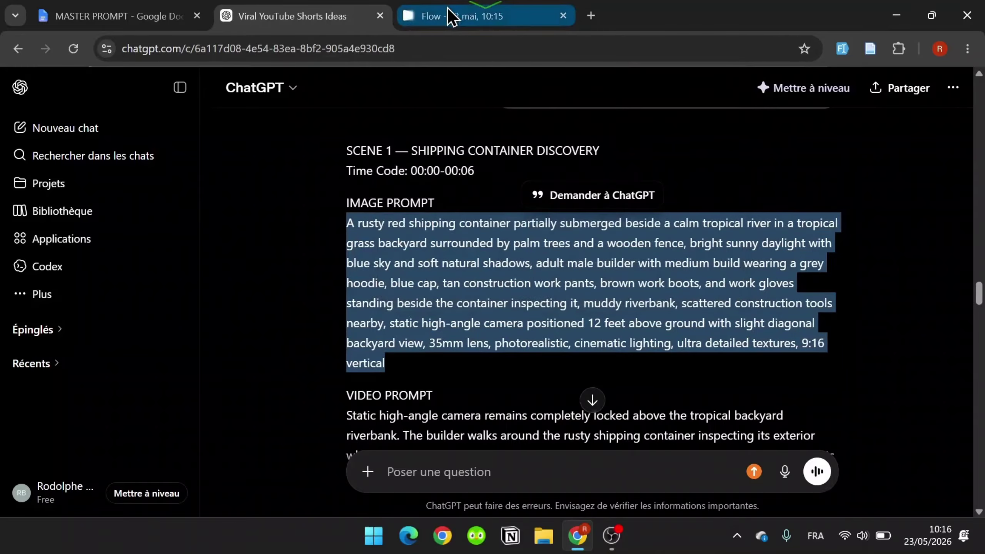
pyautogui.click(450, 16)
pyautogui.rightClick(426, 462)
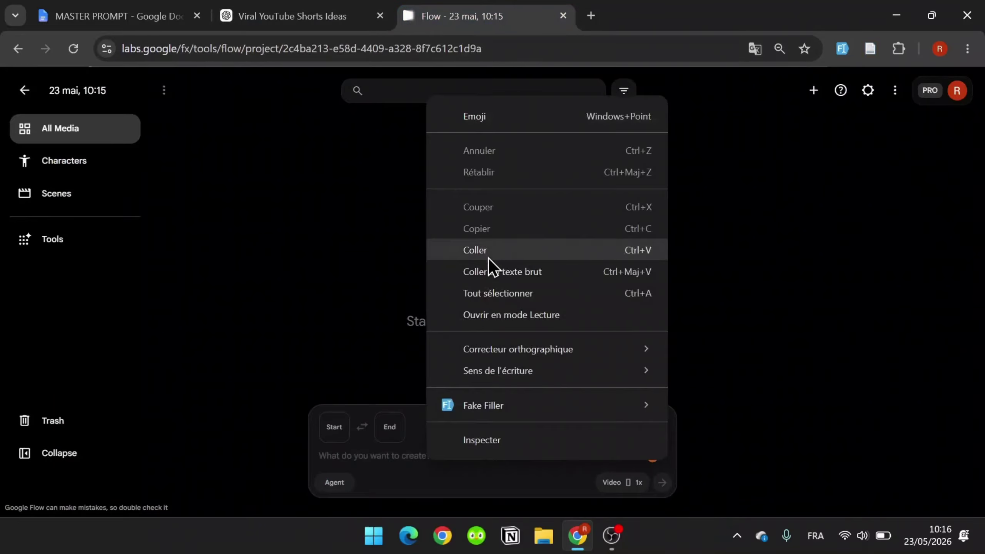
pyautogui.click(488, 258)
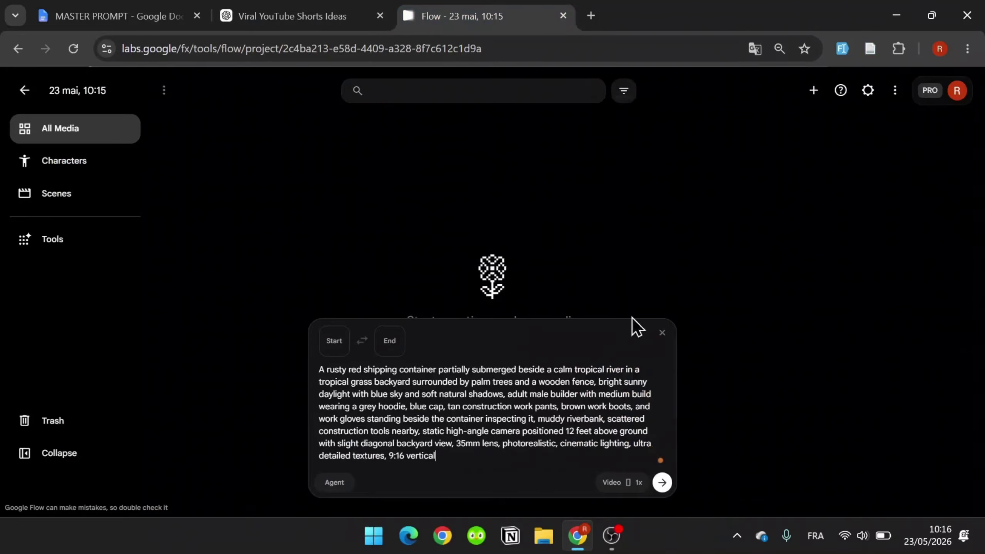
# Generate the Scene 1 picture in Image mode with the Nano Banana 2 model and open the generated image
pyautogui.click(616, 483)
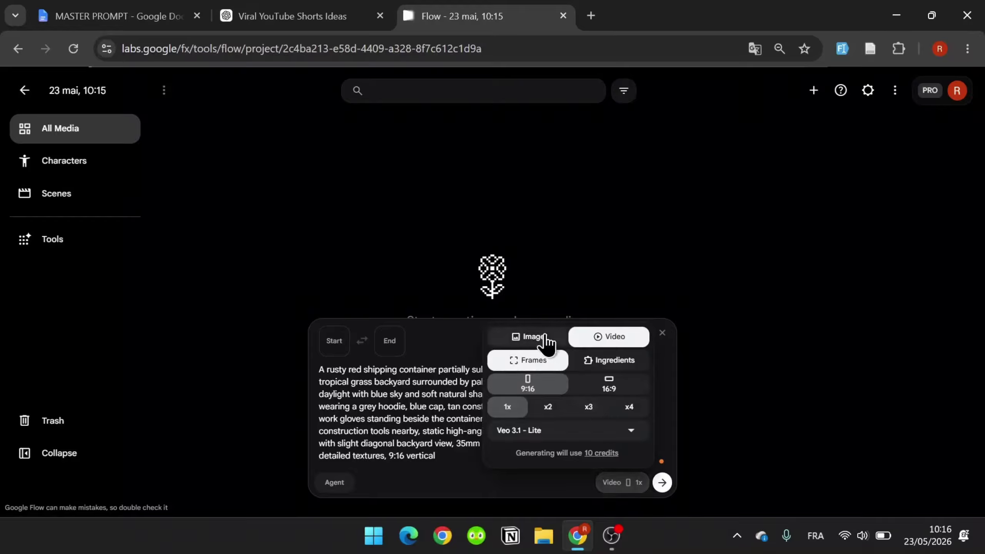
pyautogui.click(536, 341)
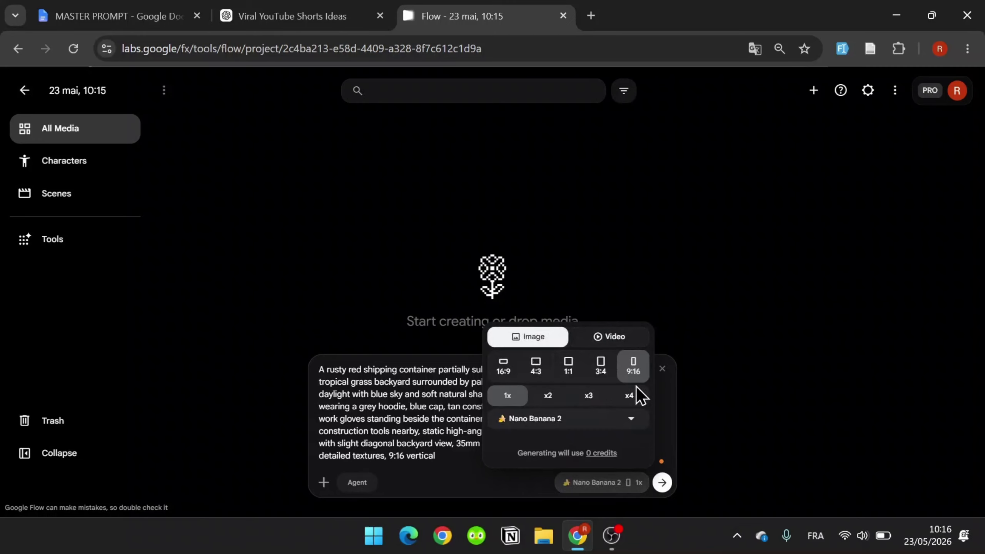
pyautogui.click(502, 417)
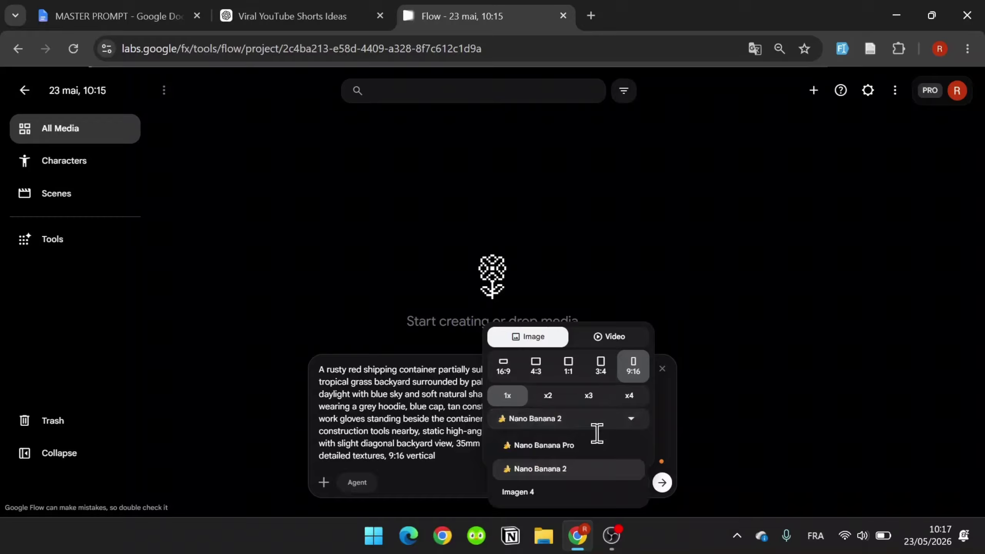
pyautogui.click(556, 476)
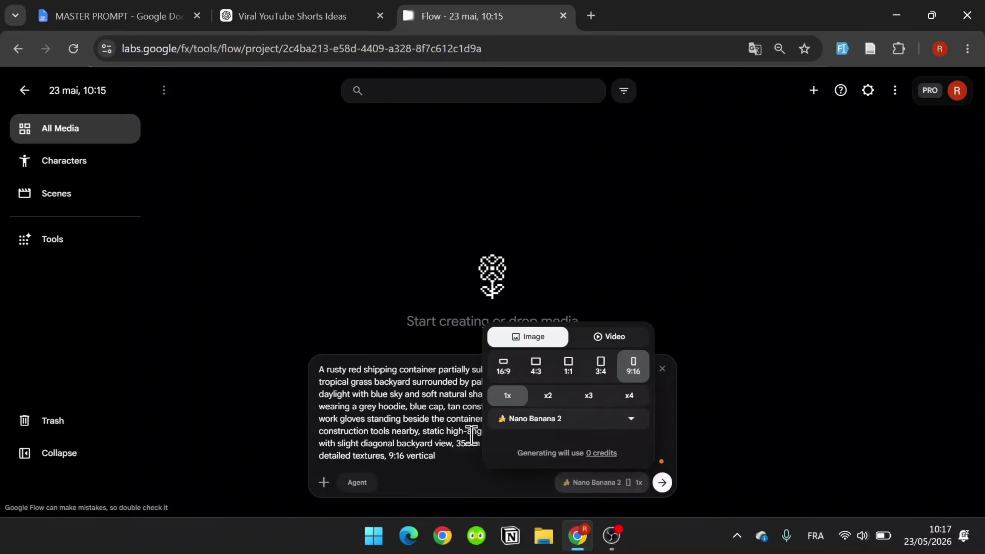
pyautogui.click(426, 419)
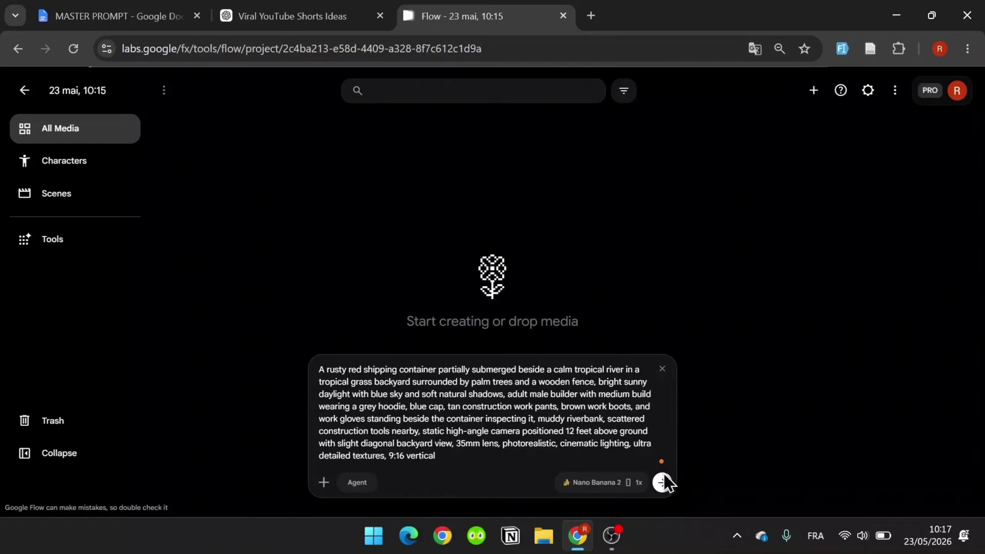
pyautogui.click(660, 489)
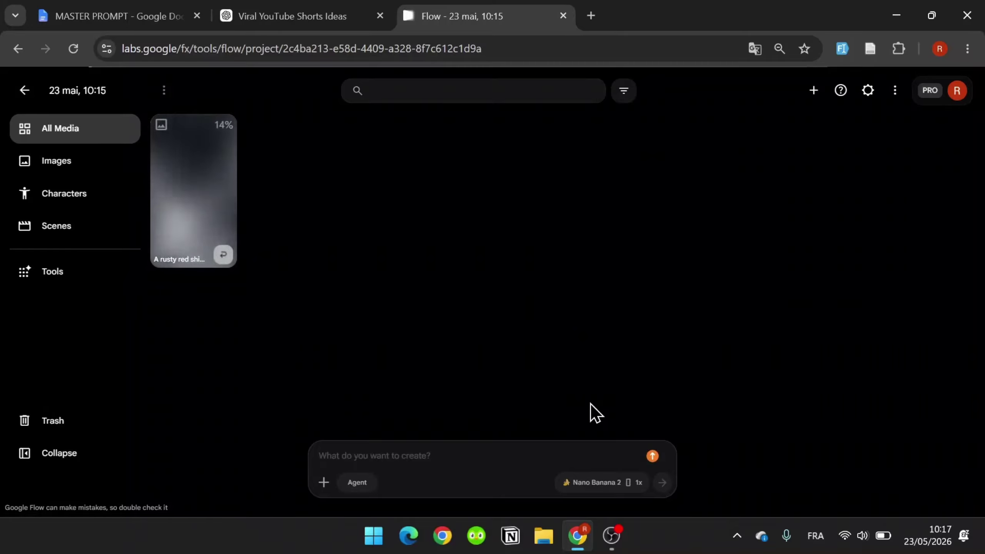
pyautogui.click(192, 228)
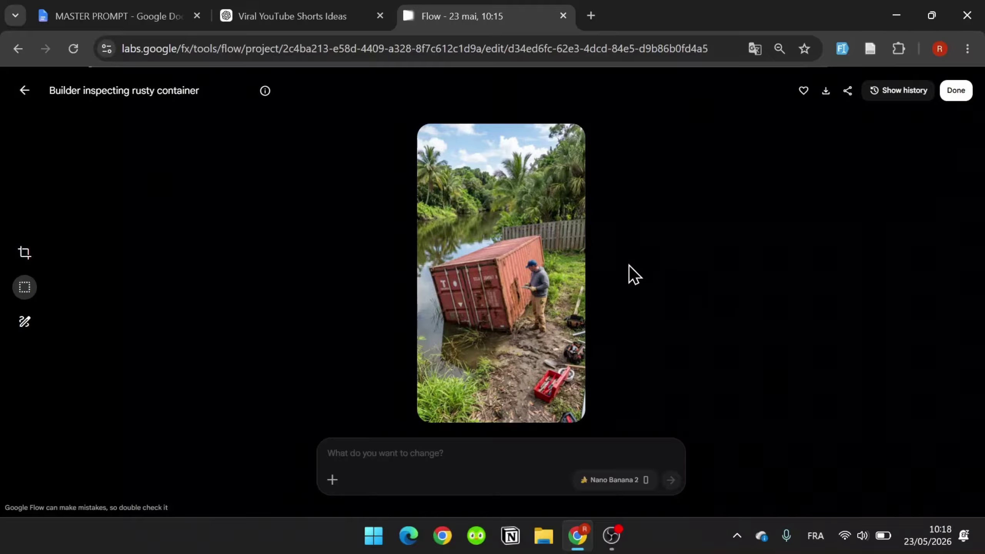
# Close the image view and copy Scene 1's video prompt together with its continuity note from the ChatGPT answer
pyautogui.click(23, 92)
pyautogui.click(341, 12)
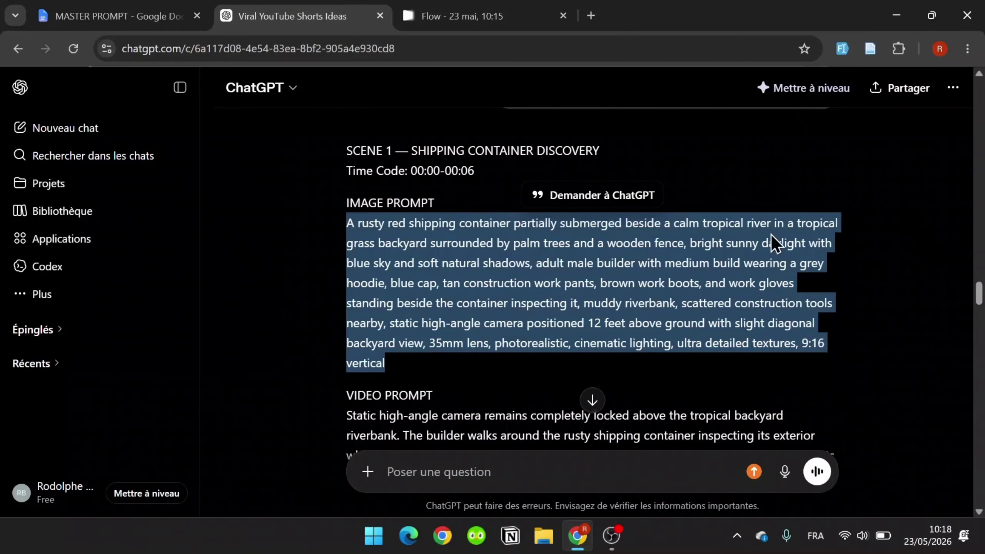
pyautogui.scroll(-6, 769, 242)
pyautogui.scroll(3, 363, 167)
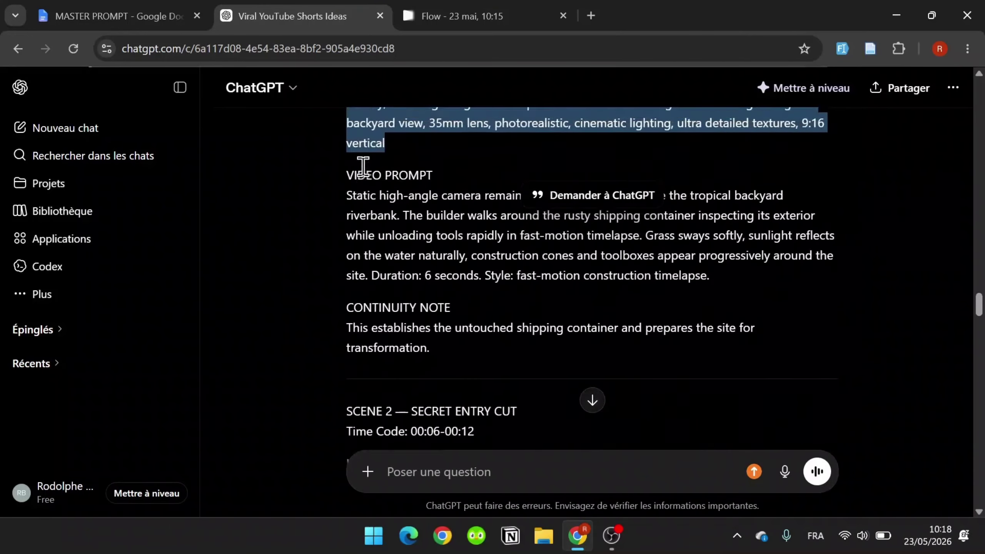
pyautogui.moveTo(347, 262); pyautogui.dragTo(445, 424)
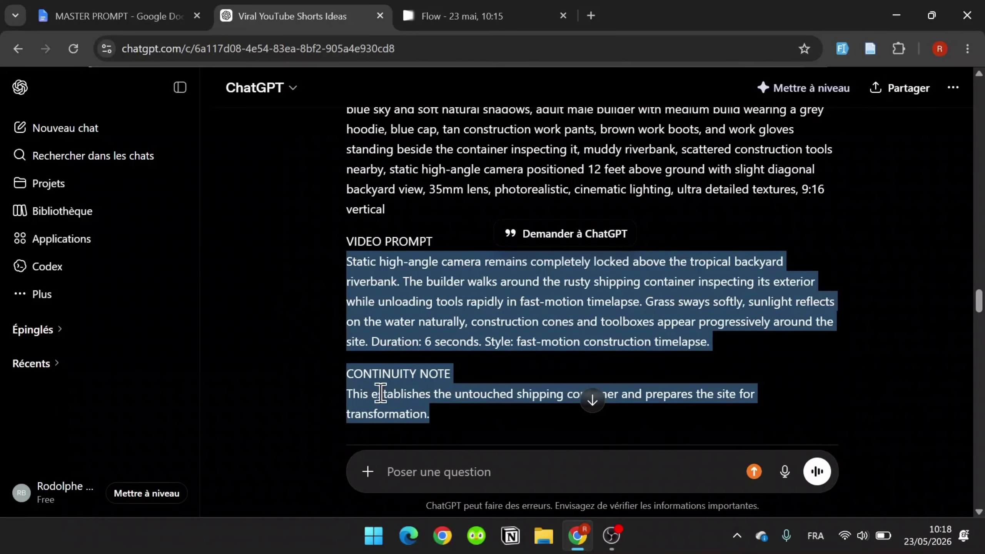
pyautogui.rightClick(429, 331)
pyautogui.click(474, 95)
# In the Google Flow project, attach the container picture to the prompt as start frame and choose Video, Frames mode, with Veo 3.1 - Lite
pyautogui.click(437, 17)
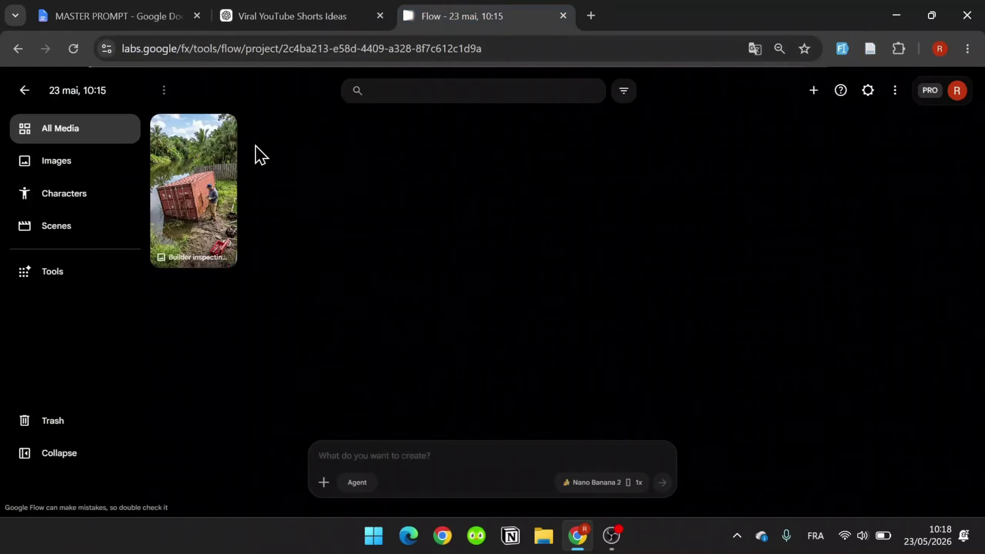
pyautogui.moveTo(194, 198); pyautogui.dragTo(462, 474)
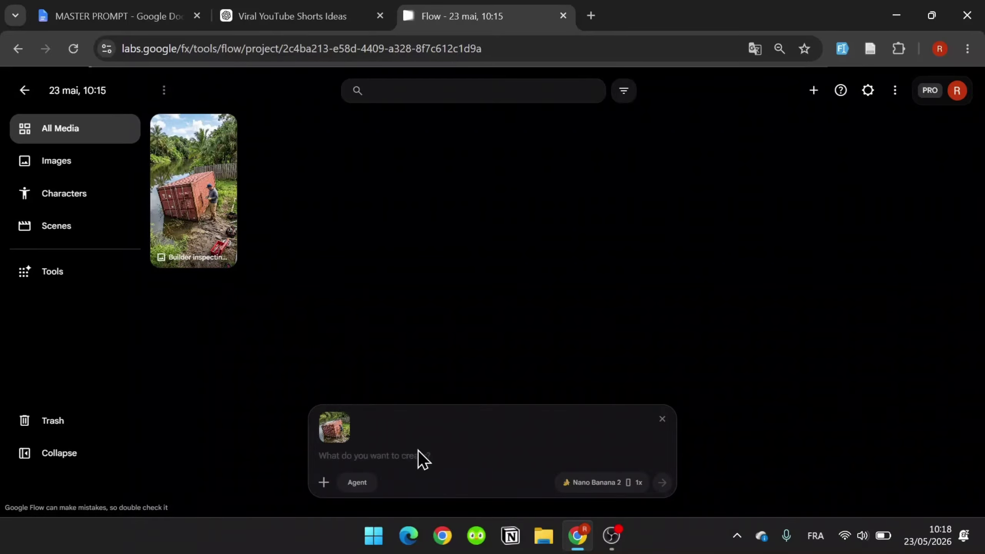
pyautogui.click(602, 490)
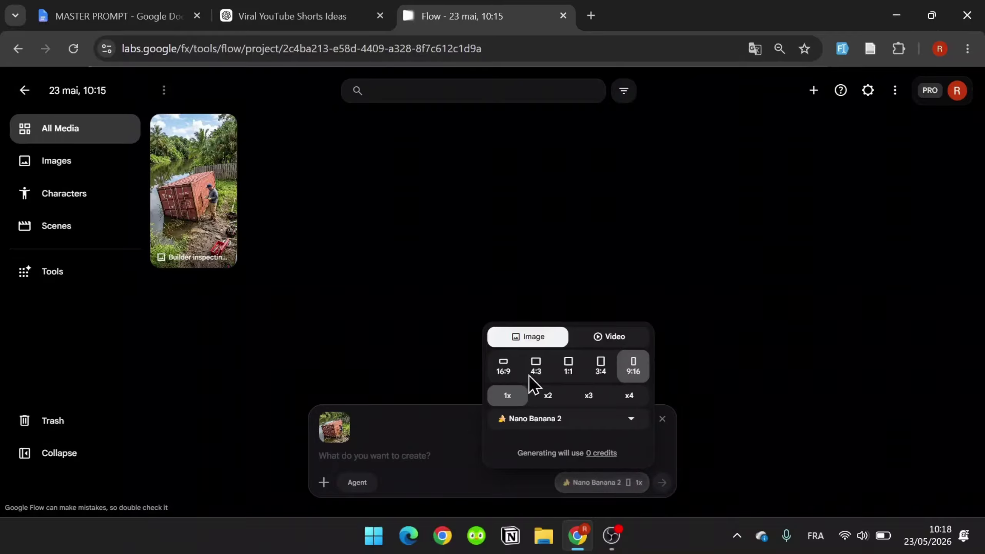
pyautogui.click(616, 341)
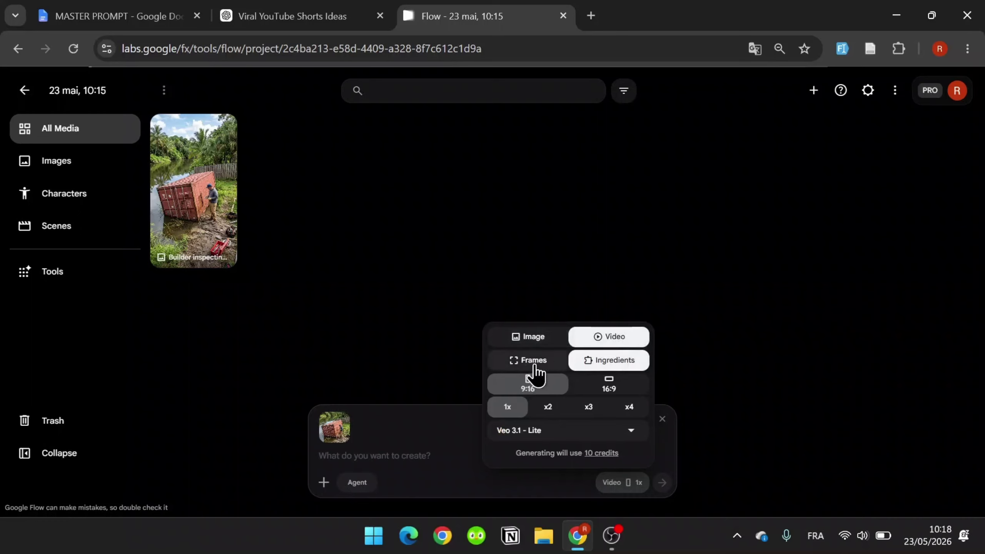
pyautogui.click(515, 365)
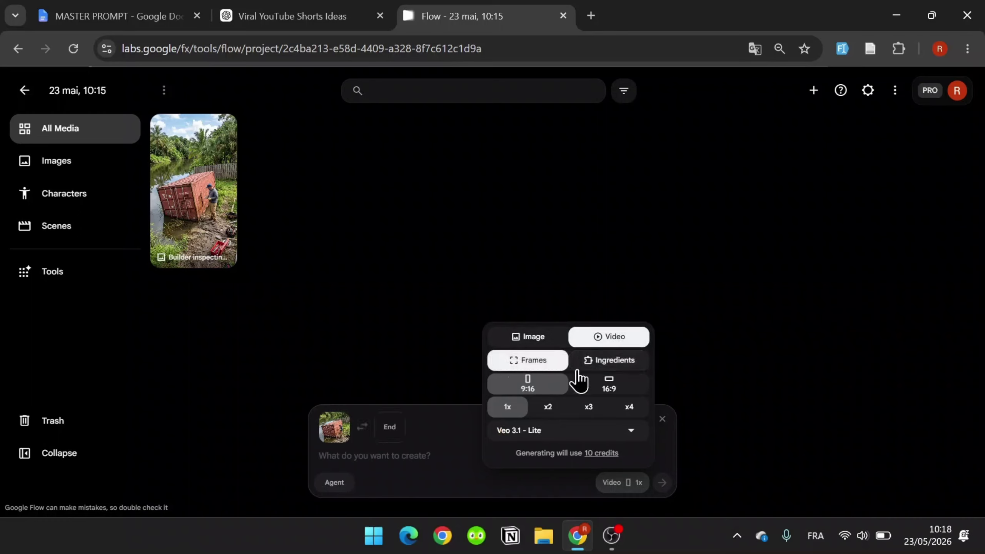
pyautogui.click(564, 437)
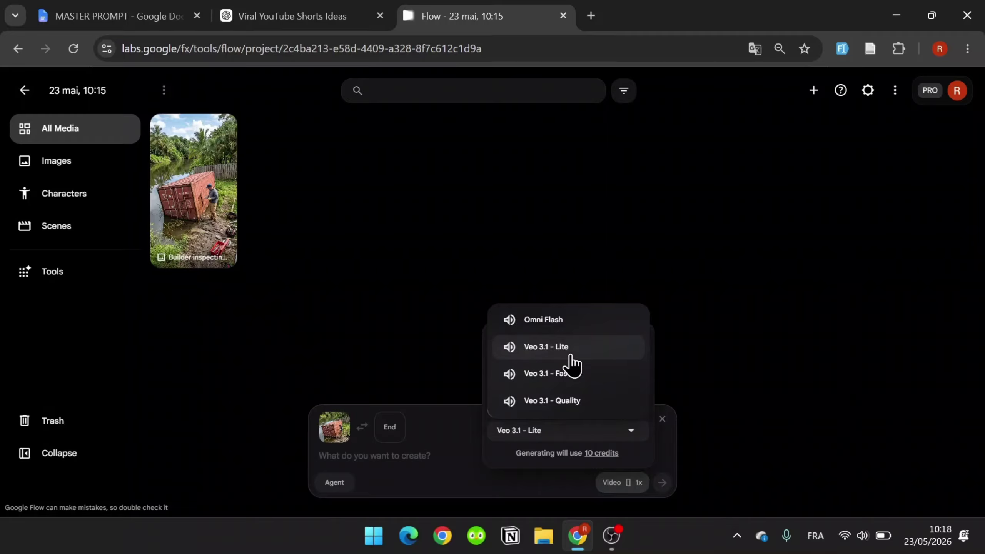
pyautogui.click(504, 434)
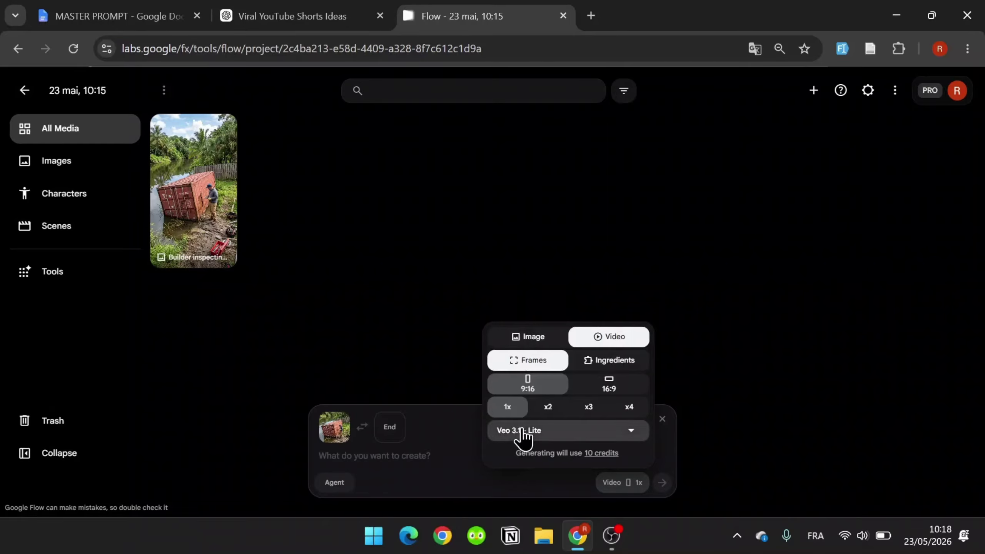